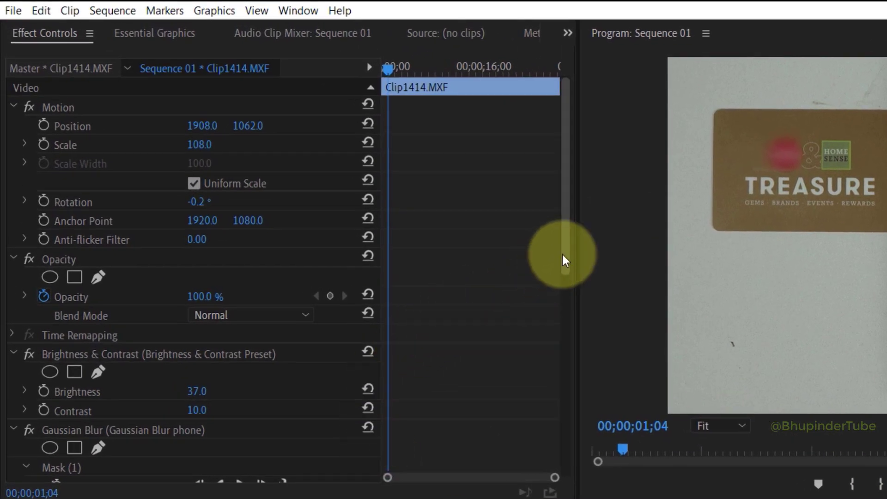
drag(562, 253, 544, 391)
Step: Select the Gaussian Blur effect and preview the outlines of its three masks on the video
click(179, 126)
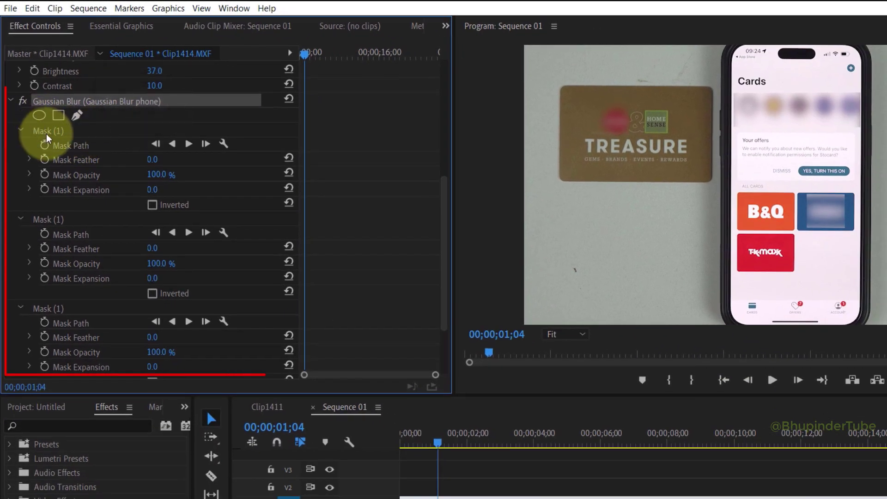
click(47, 132)
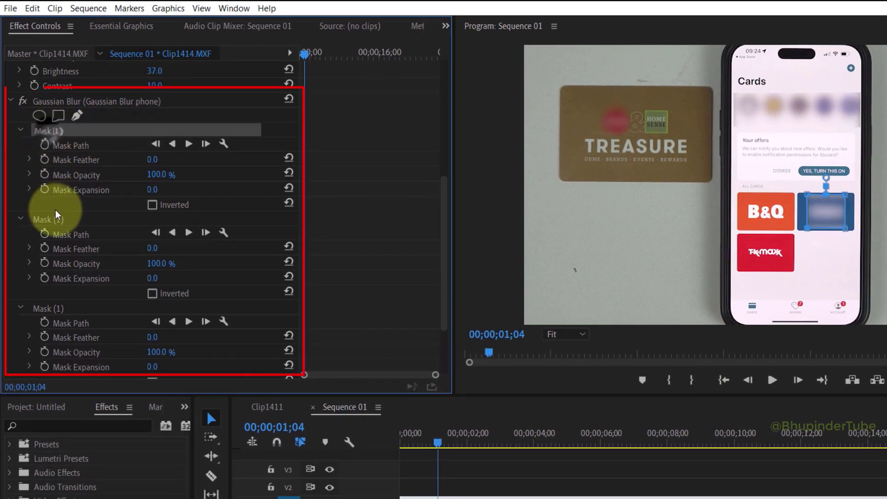
click(56, 219)
click(49, 308)
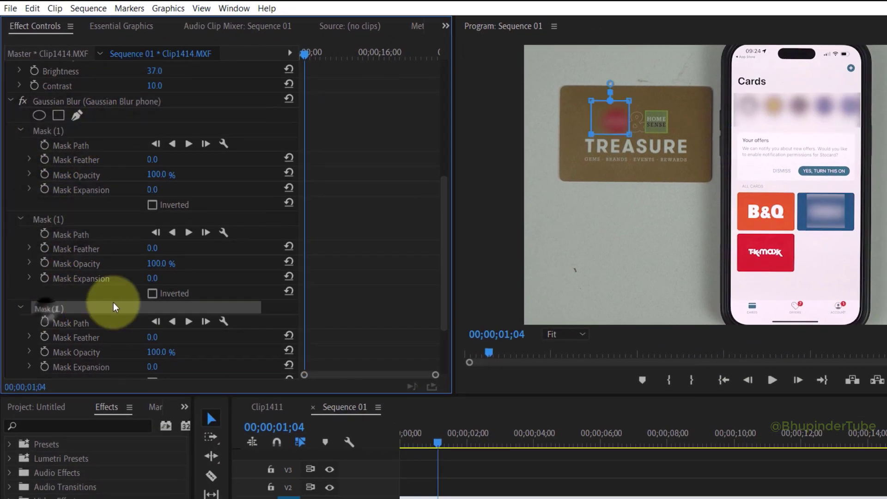
scroll(356, 294, down, 3)
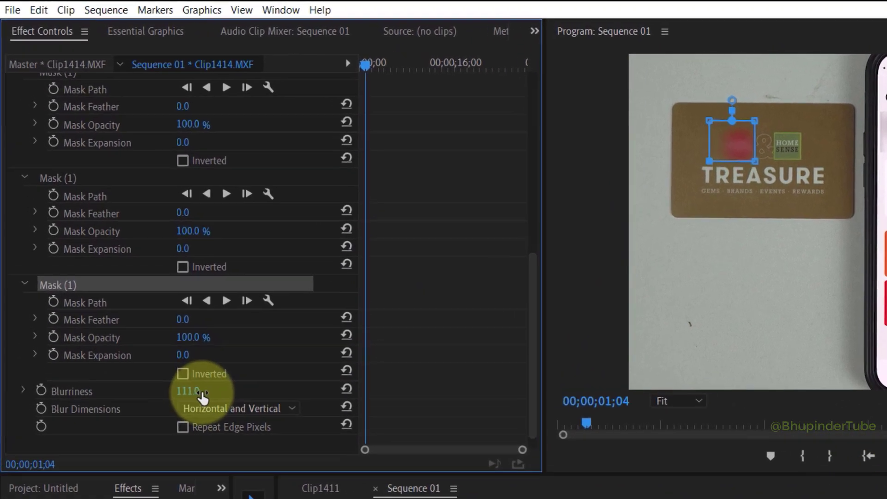
Step: Set Gaussian Blur Blurriness to 0 to reveal the unblurred footage, then deselect the clip
click(201, 415)
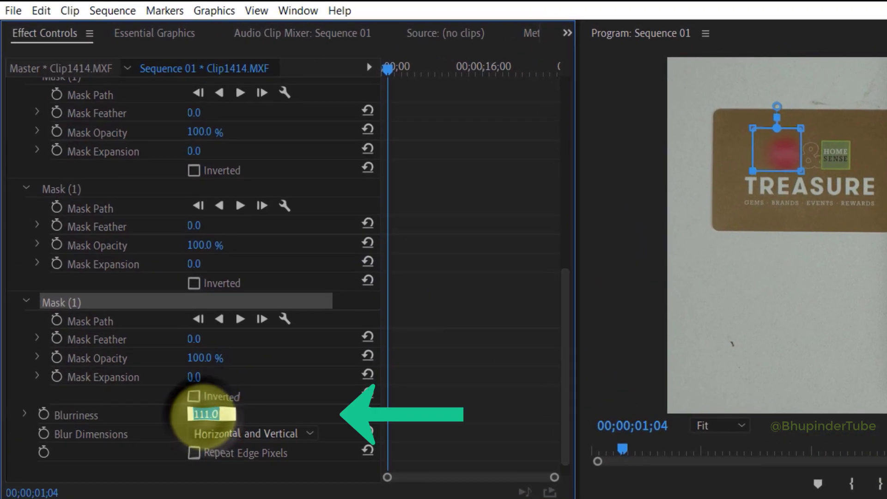
text(0)
key(Return)
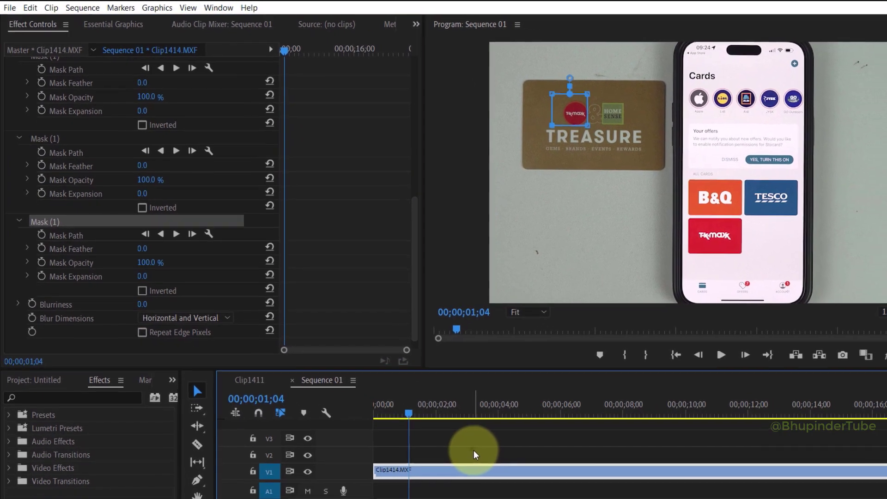
click(460, 454)
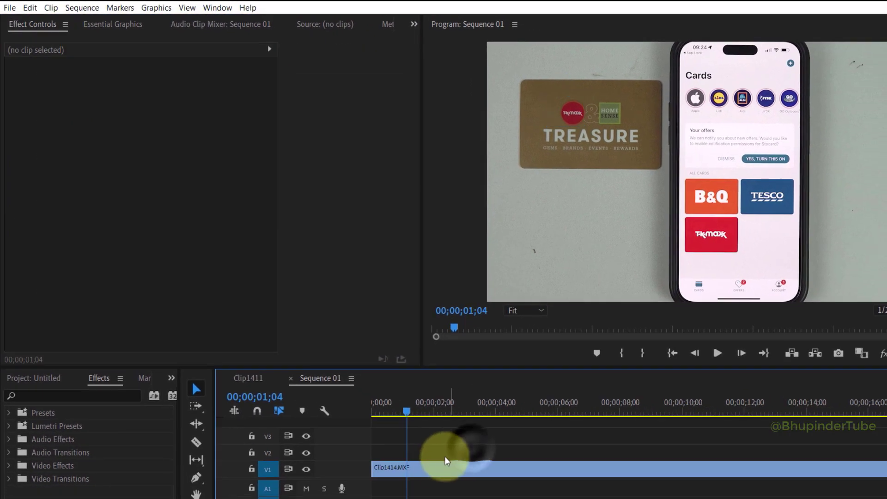
Step: Reselect the clip on the timeline and restore Blurriness to 111
click(438, 466)
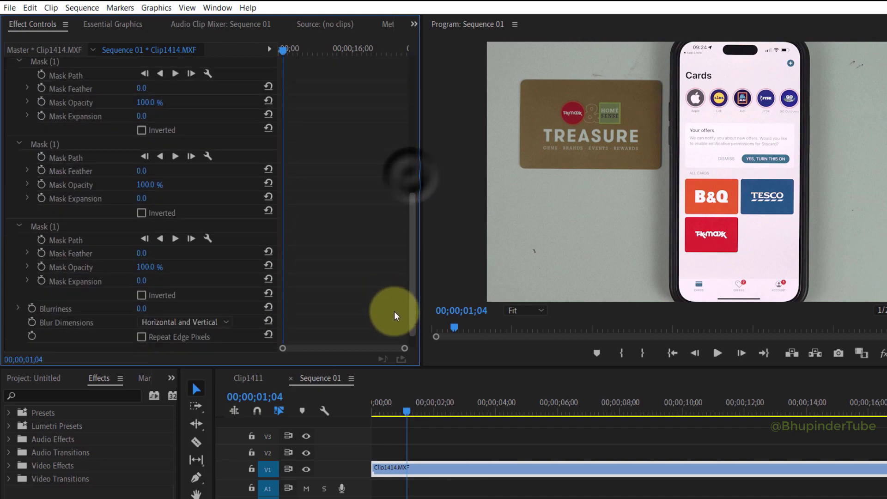
drag(414, 180, 396, 323)
click(144, 289)
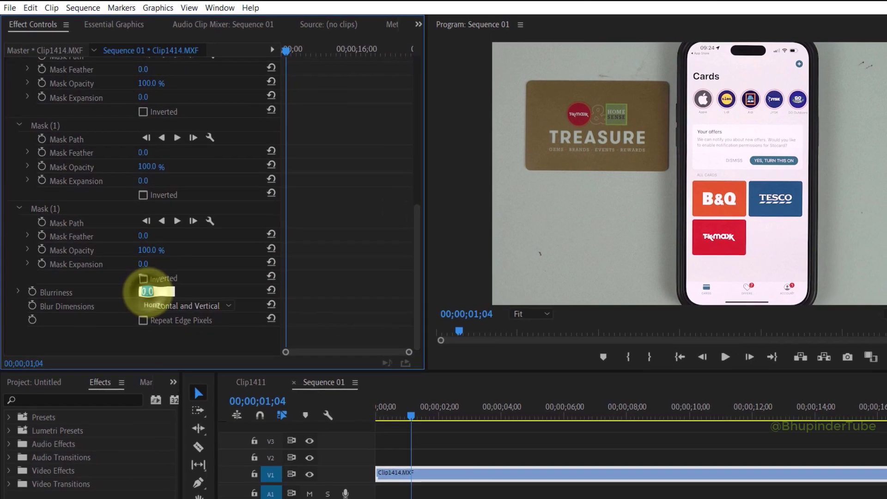
text(111)
key(Return)
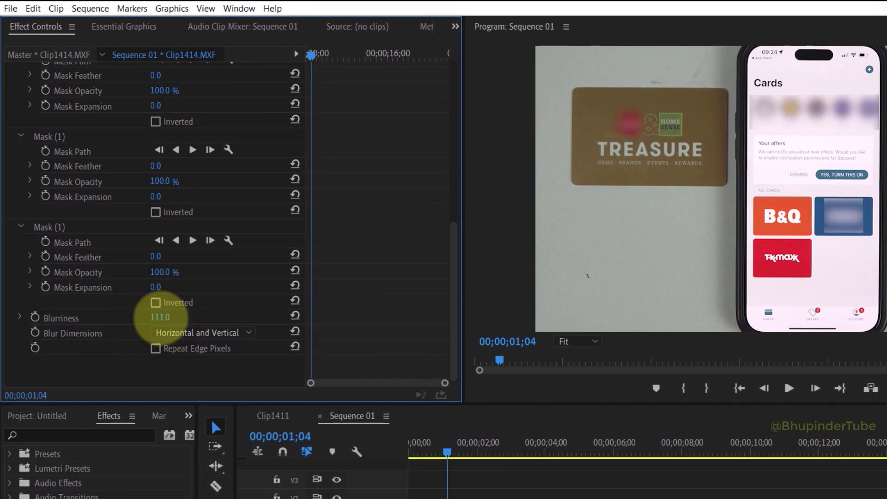
scroll(104, 257, up, 2)
click(55, 196)
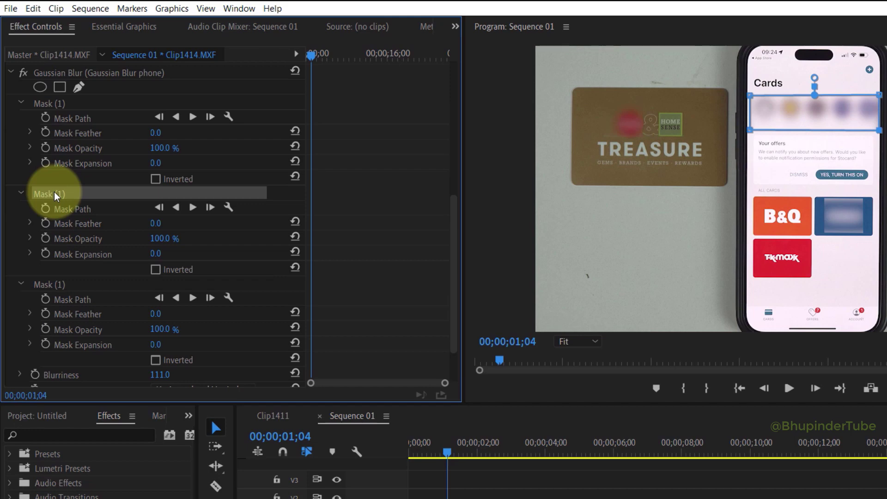
key(Delete)
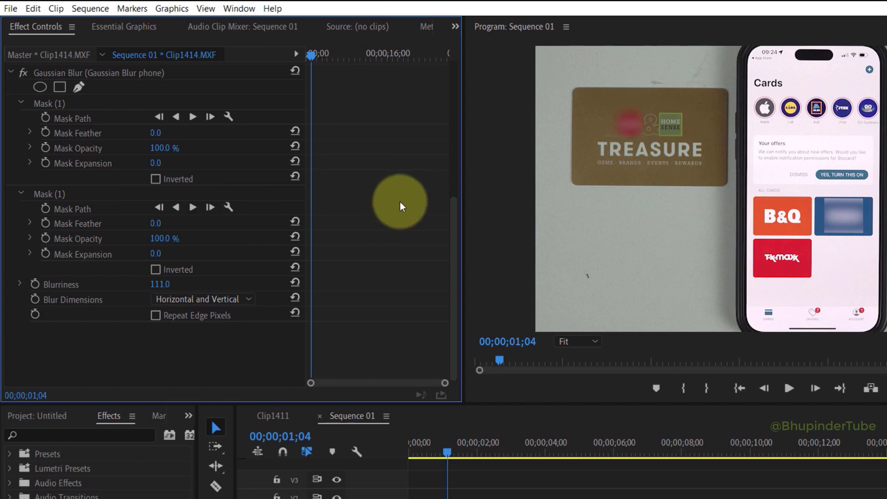
key(ctrl+z)
click(59, 193)
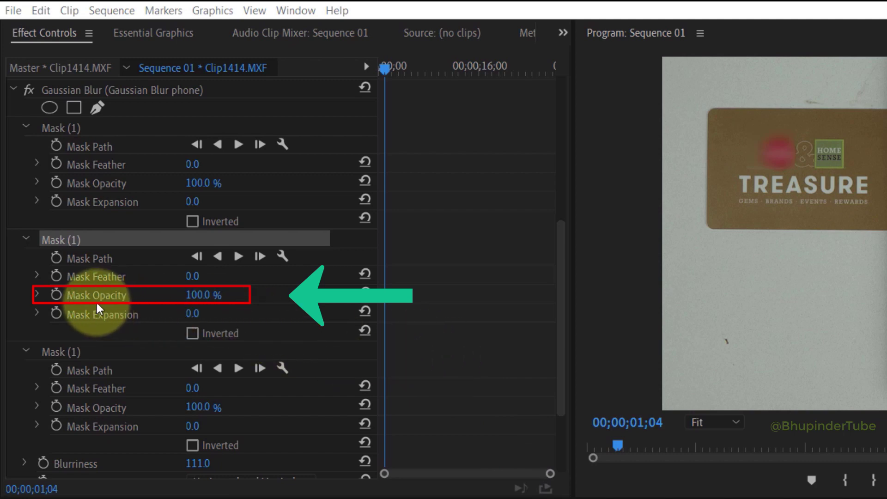
Step: Set the second mask's opacity to 0 and move the playhead just past one second
click(196, 303)
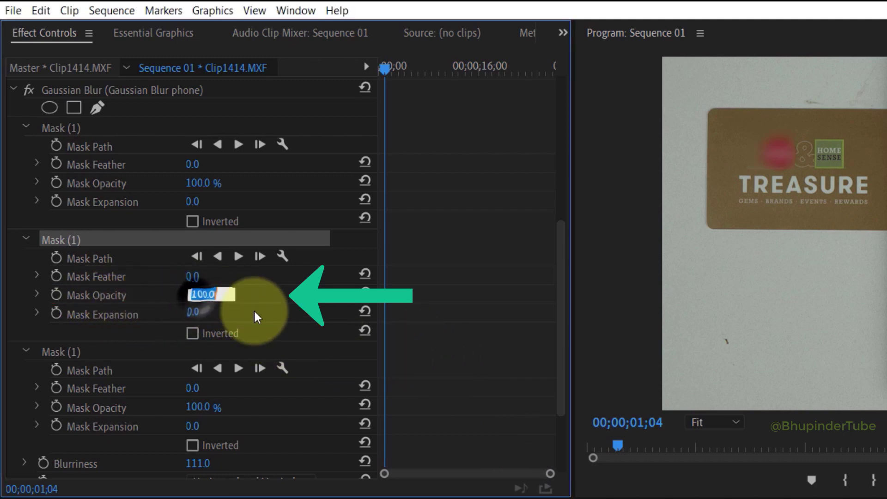
text(0)
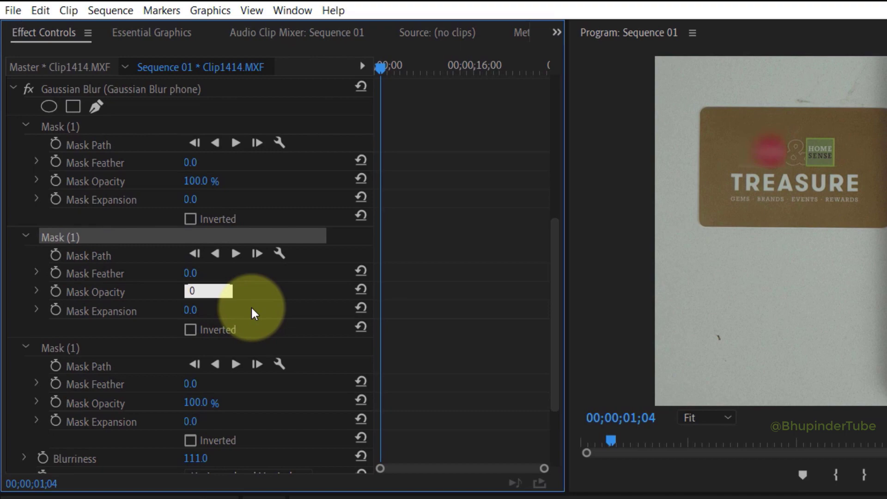
key(Return)
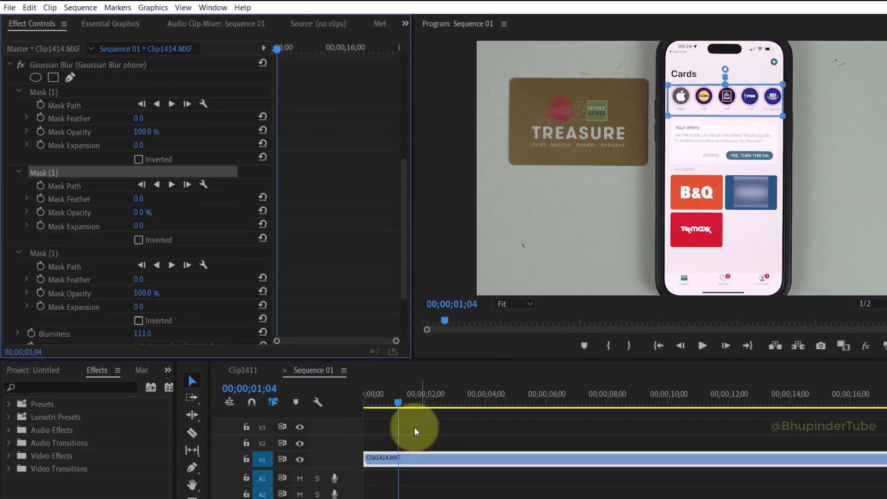
click(402, 398)
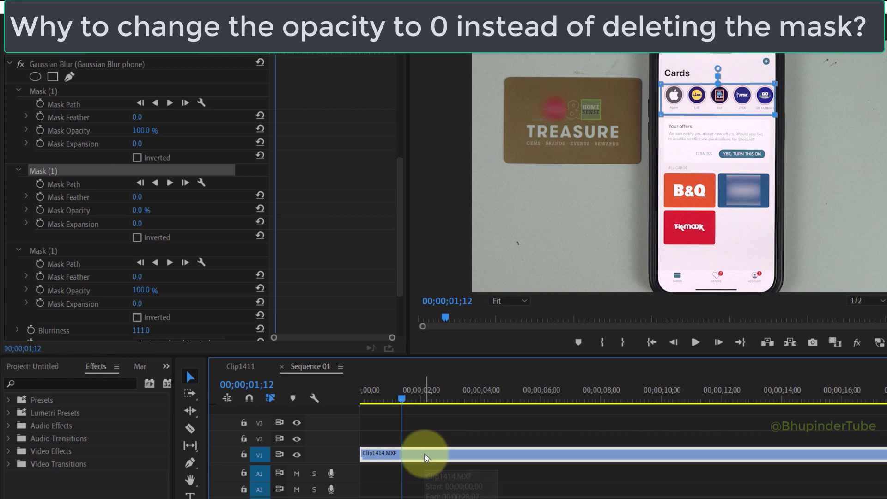
Step: Cut the clip at the playhead and select the piece after the cut
key(ctrl+k)
click(420, 391)
click(436, 452)
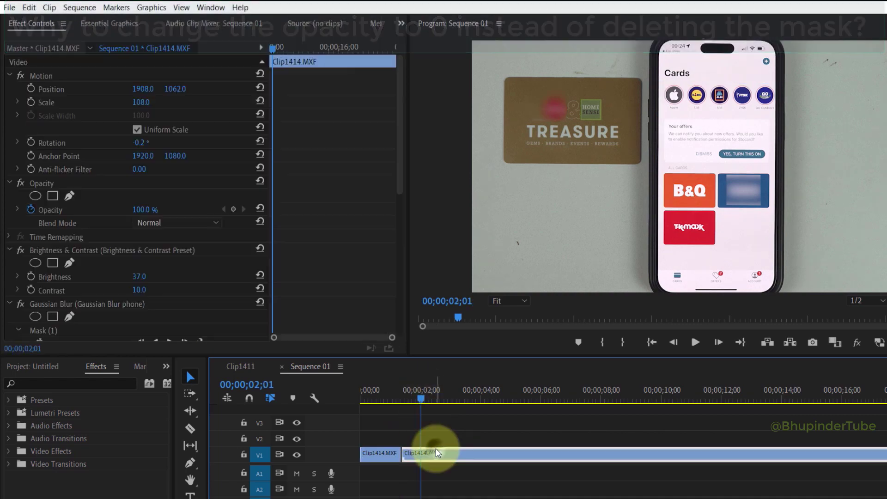
scroll(315, 251, down, 5)
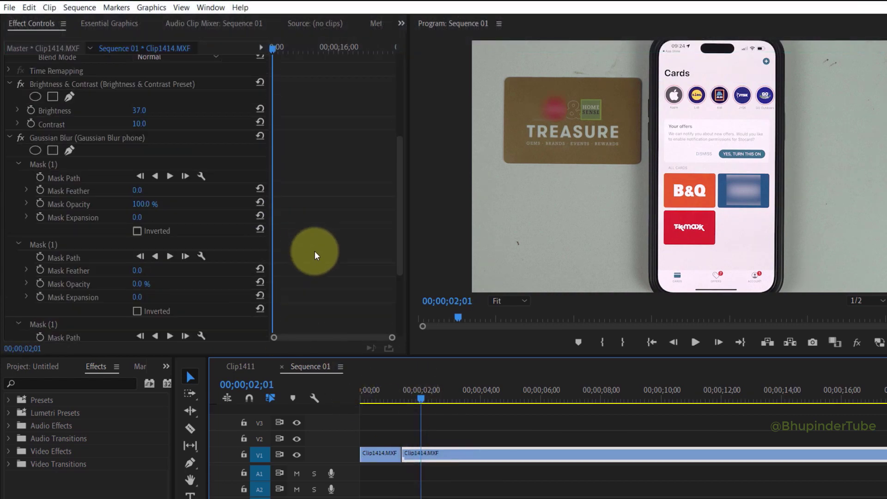
scroll(315, 252, down, 2)
scroll(315, 251, down, 1)
scroll(315, 251, down, 1)
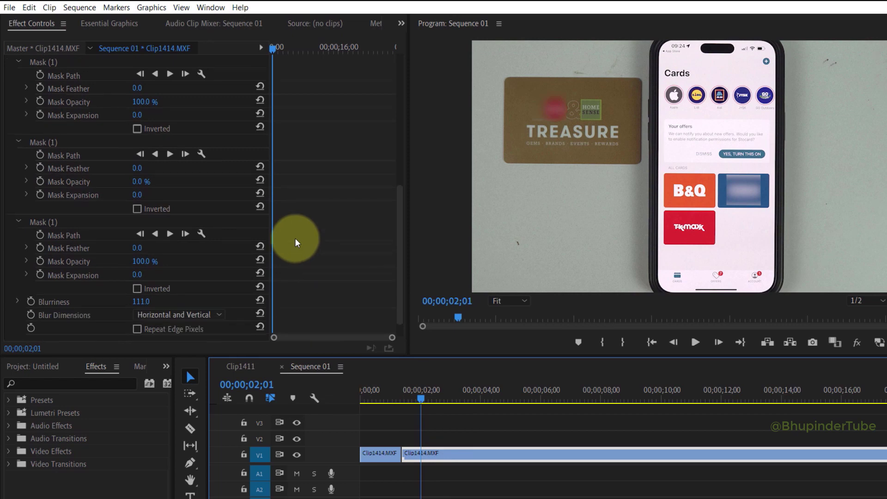
Step: Set the later piece's second mask opacity to 100, then return the playhead before the cut
click(141, 182)
text(10)
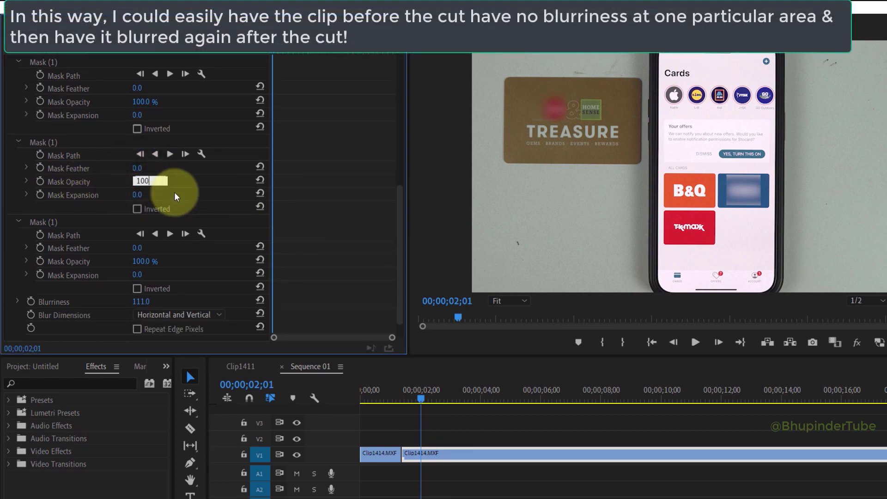
text(0)
key(Return)
click(435, 421)
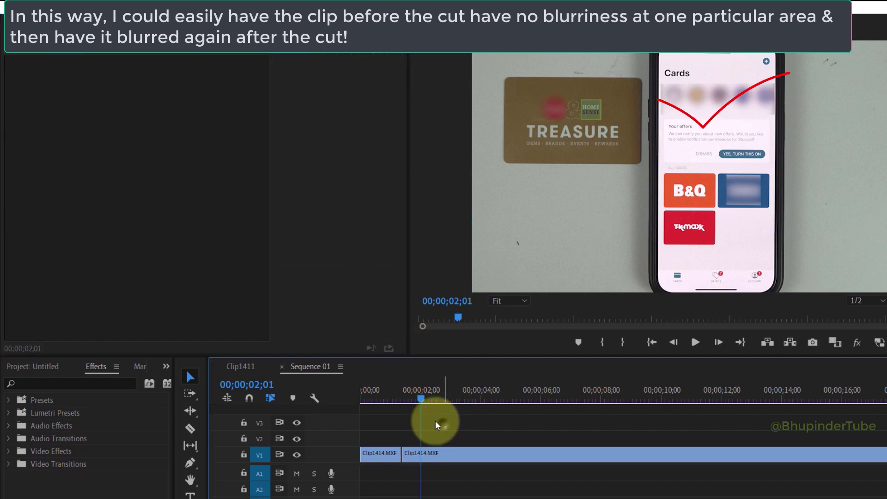
click(393, 391)
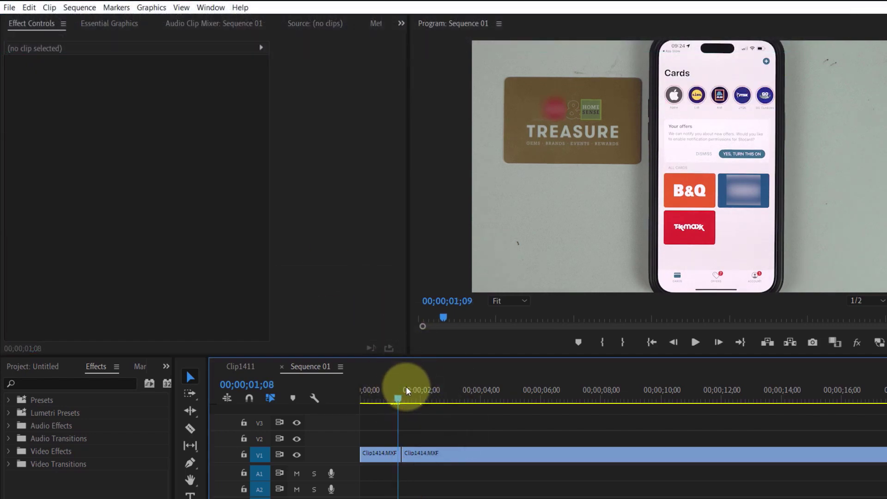